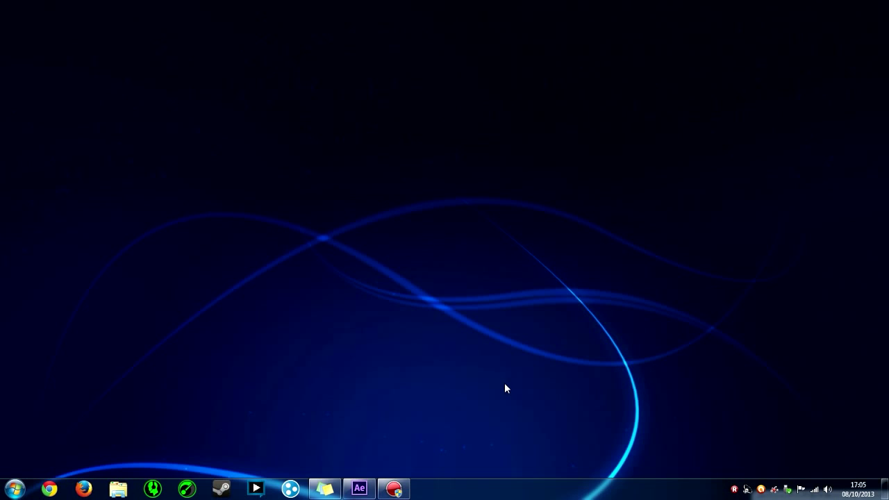
- Switch to After Effects and scrub through the opening of the GOPR0949 clip to review the bike jump, returning to the first frame
click(359, 489)
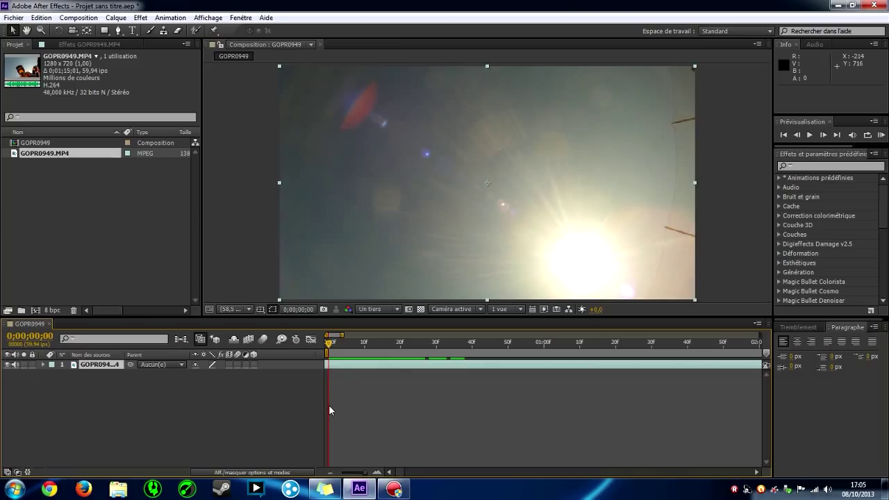
drag(329, 343, 327, 365)
drag(329, 343, 386, 374)
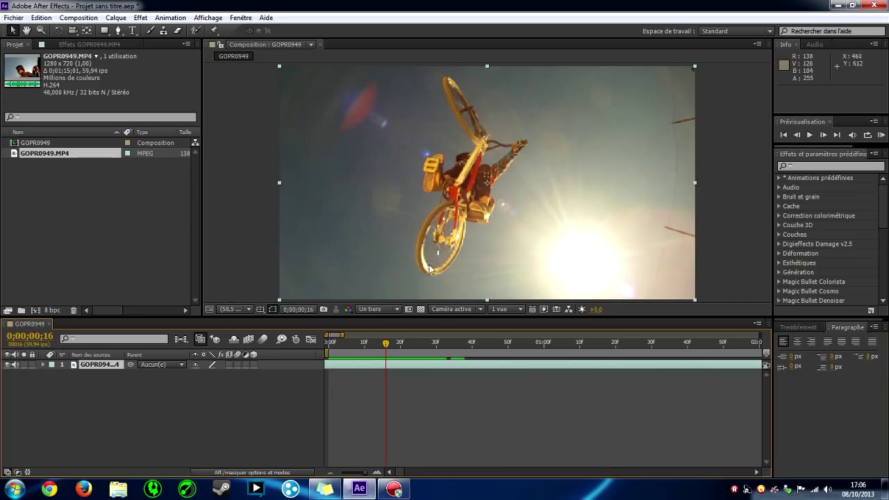
drag(386, 342, 329, 358)
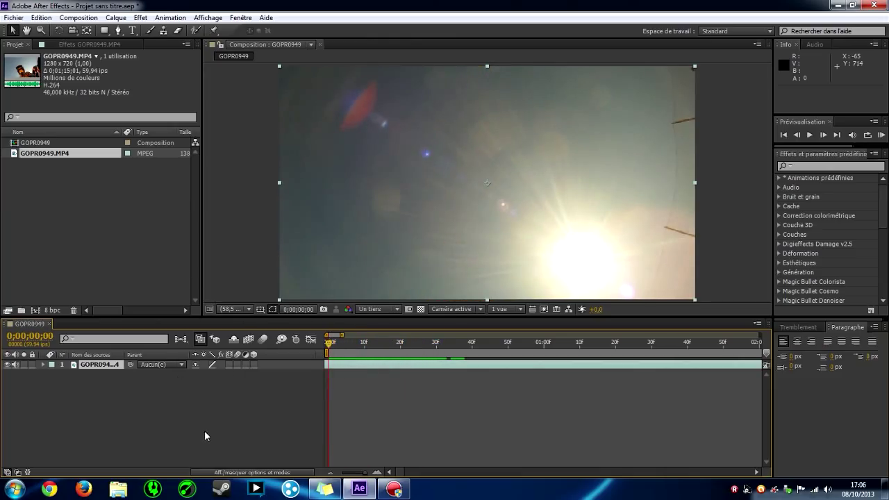
- Apply the RE:Vision Twixtor Pro effect to the GOPR0949.MP4 layer
click(102, 364)
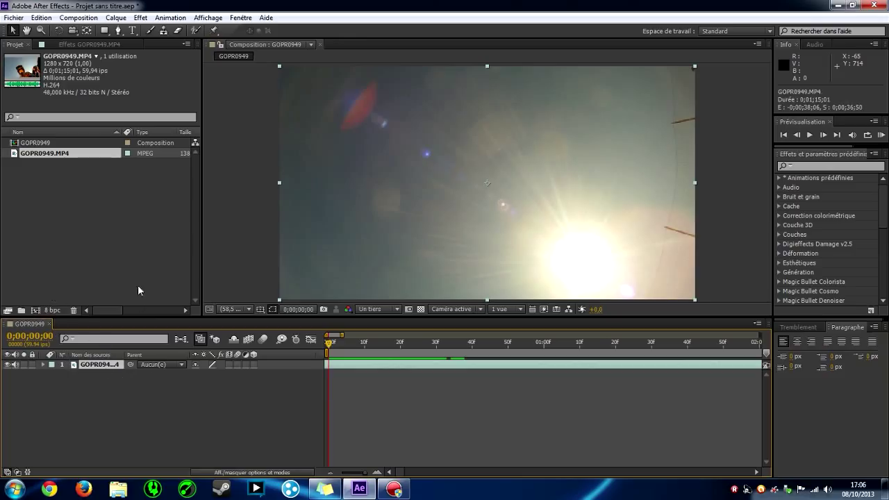
click(139, 17)
mouse_move(292, 354)
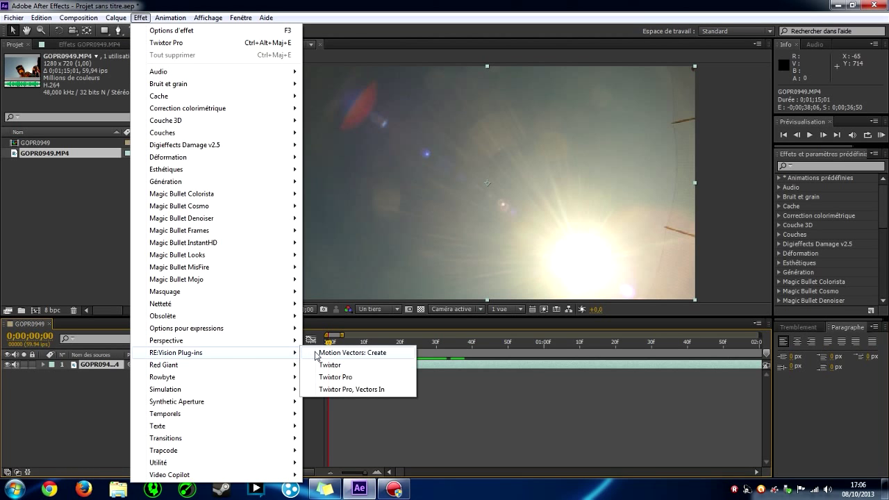
click(329, 379)
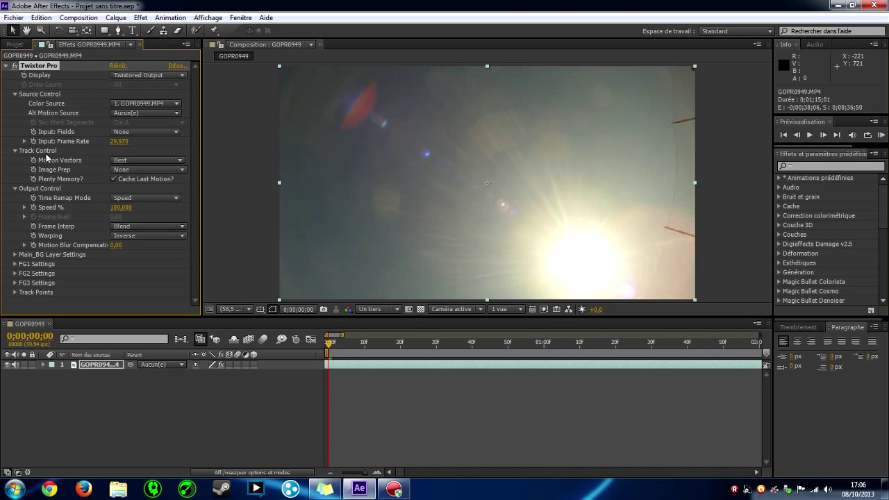
- Set Twixtor Pro's input frame rate to 59,94 and check it against the source clip's frame rate in the project
click(116, 142)
text(59,94)
click(140, 142)
click(14, 44)
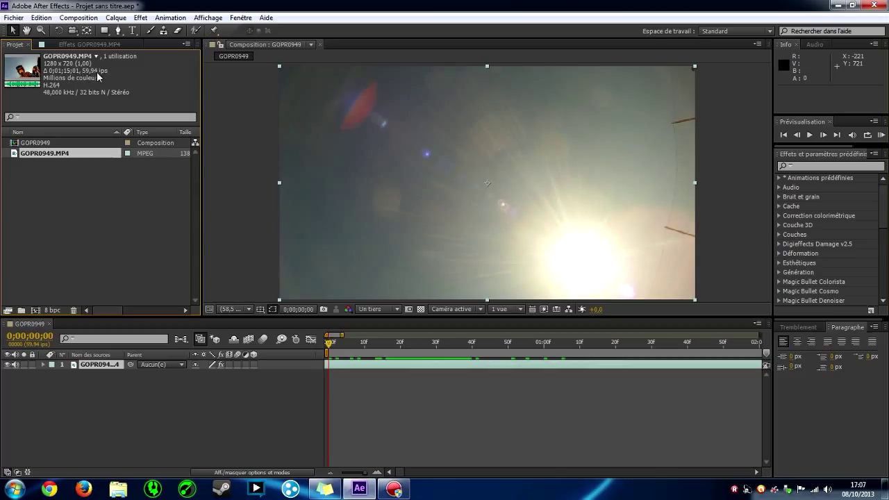
click(68, 44)
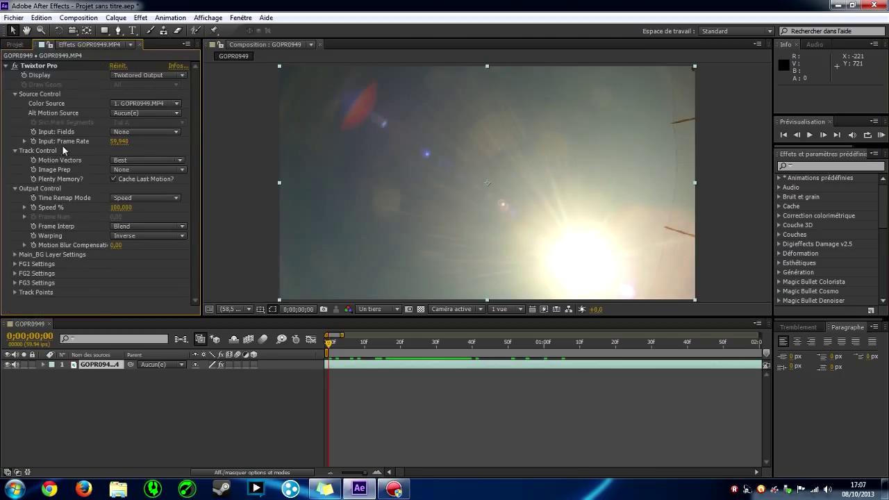
- Keyframe Twixtor Pro's Speed % at 100 on the first frame and at 15 on the following frame
click(34, 208)
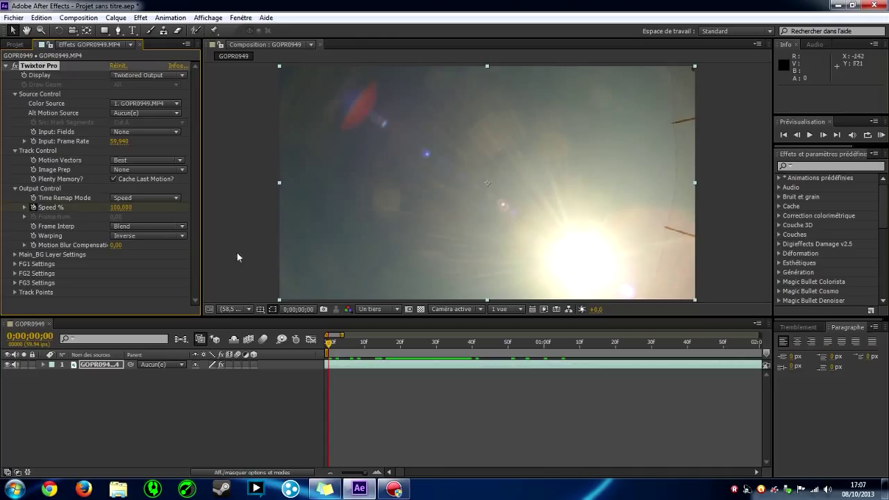
click(822, 134)
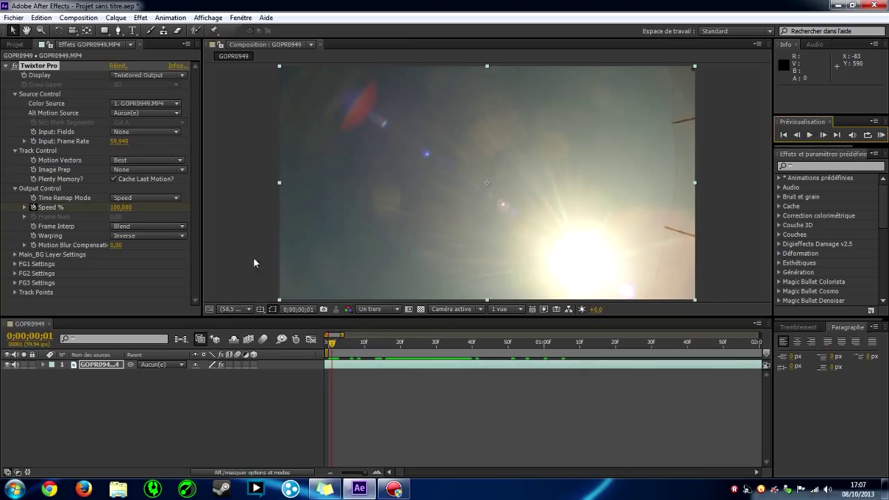
click(122, 207)
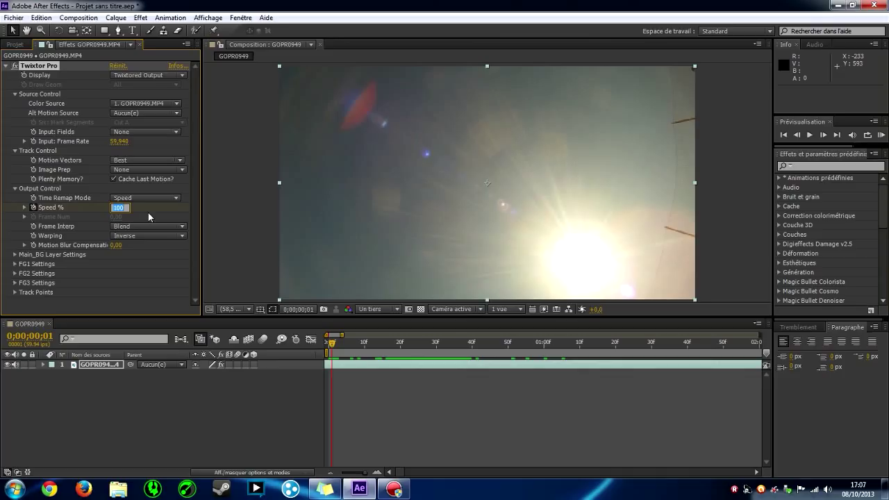
text(15)
key(Return)
- Show a longer span of the timeline and run a RAM preview of the slowed clip
drag(372, 473, 344, 473)
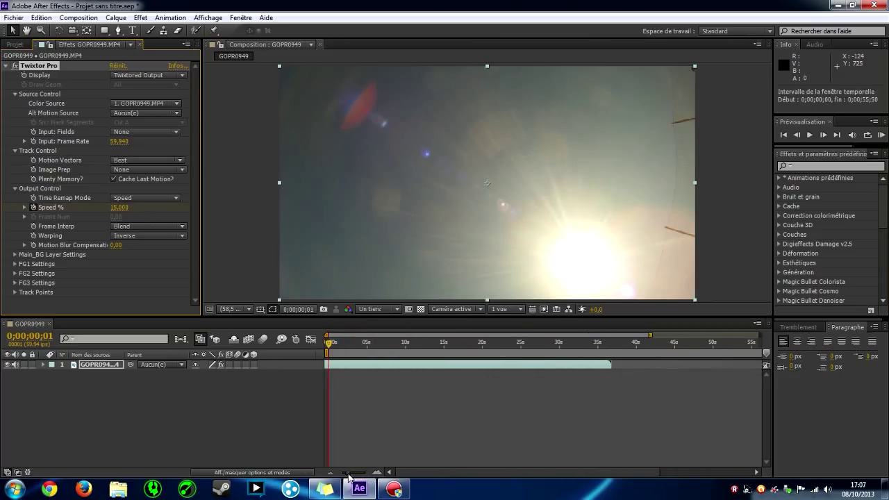
click(882, 135)
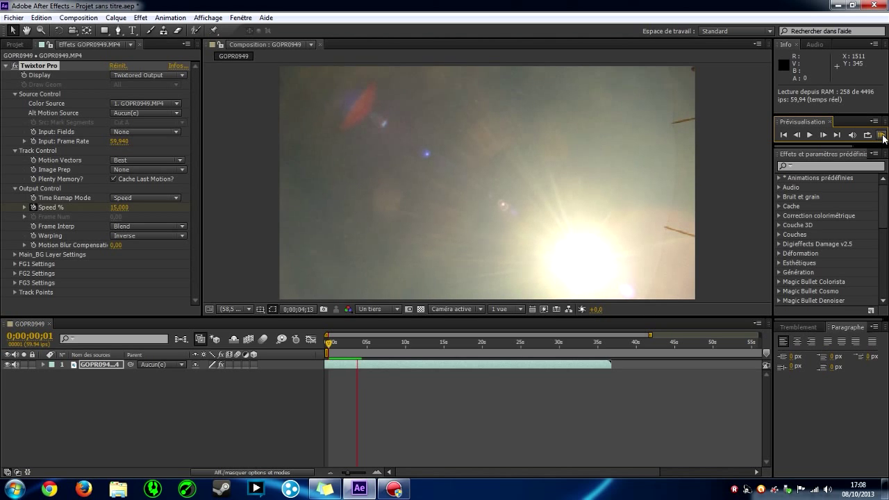
click(880, 136)
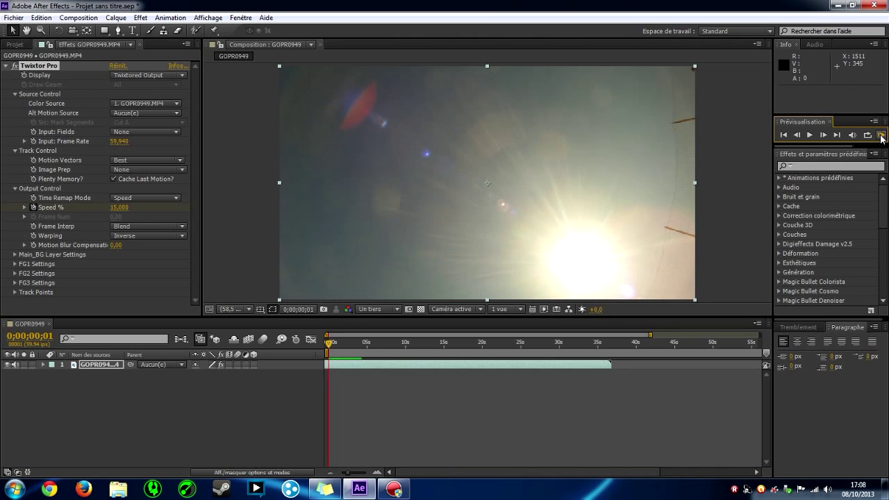
- Position the current time at 0;00;01;43, where the rider is upside down in mid-air
drag(350, 476, 359, 477)
drag(329, 346, 359, 362)
key(Page_Down)
key(Page_Down)
mouse_move(361, 364)
mouse_down()
mouse_move(372, 363)
mouse_move(360, 355)
mouse_up()
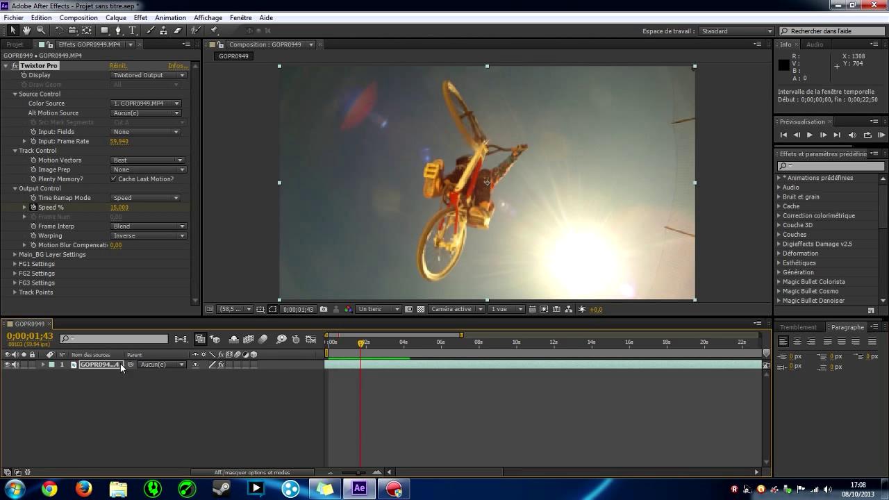
- Expand the layer's Twixtor Pro output controls in the timeline and add a Speed % keyframe at the current time
click(43, 364)
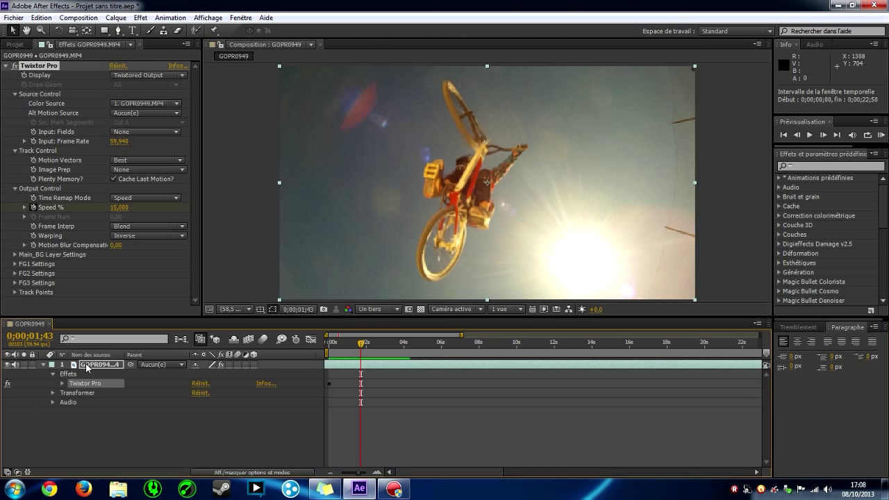
click(55, 374)
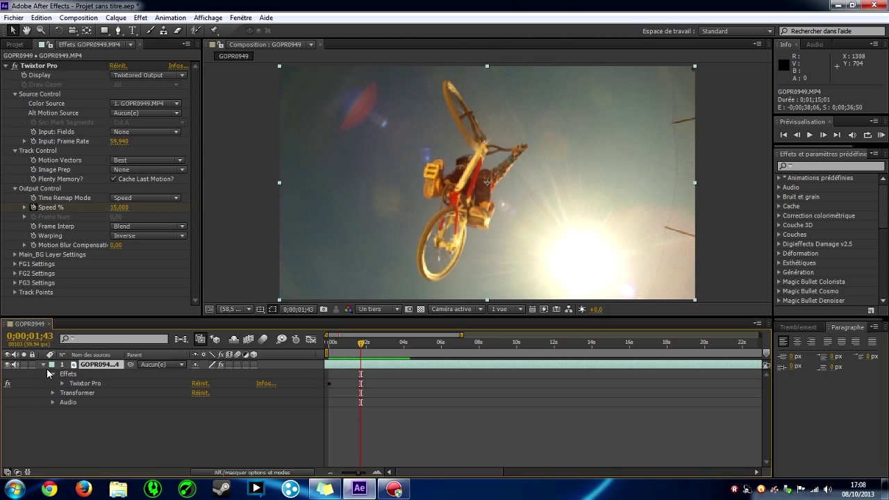
click(50, 364)
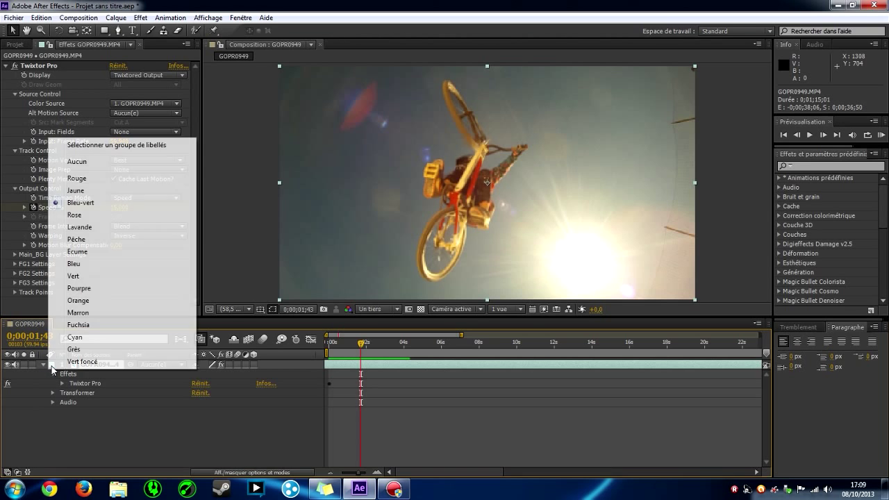
click(42, 367)
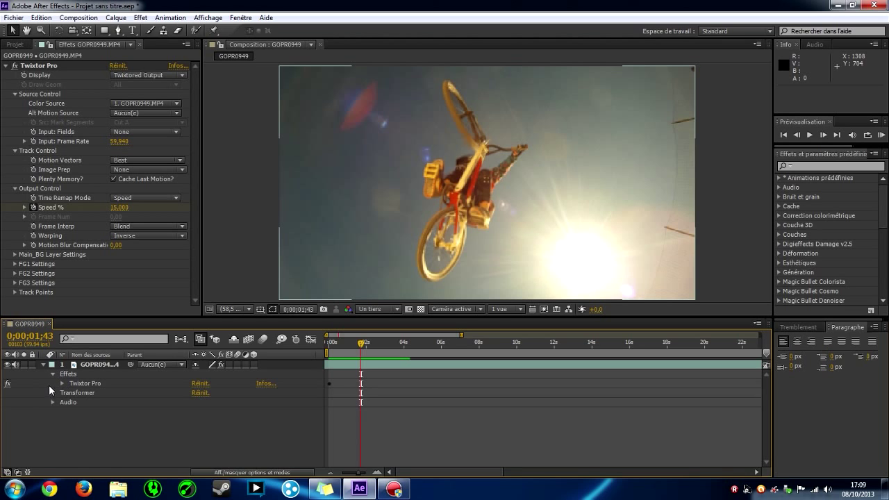
click(63, 383)
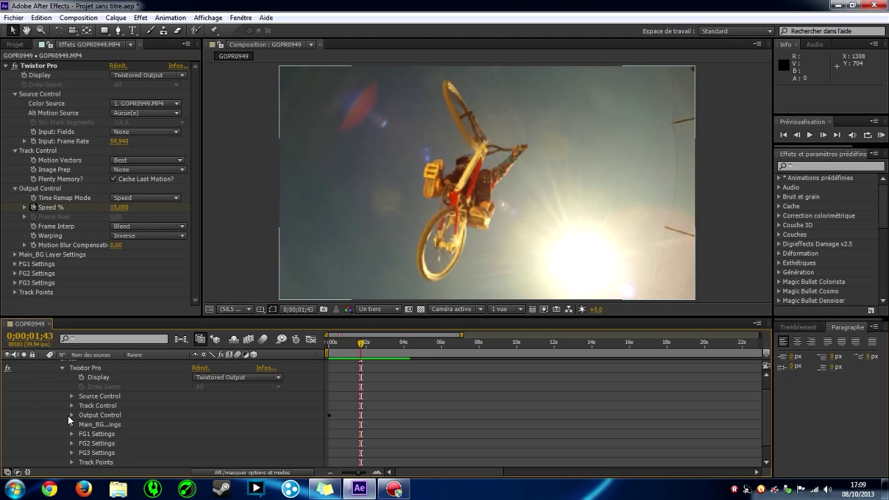
click(70, 414)
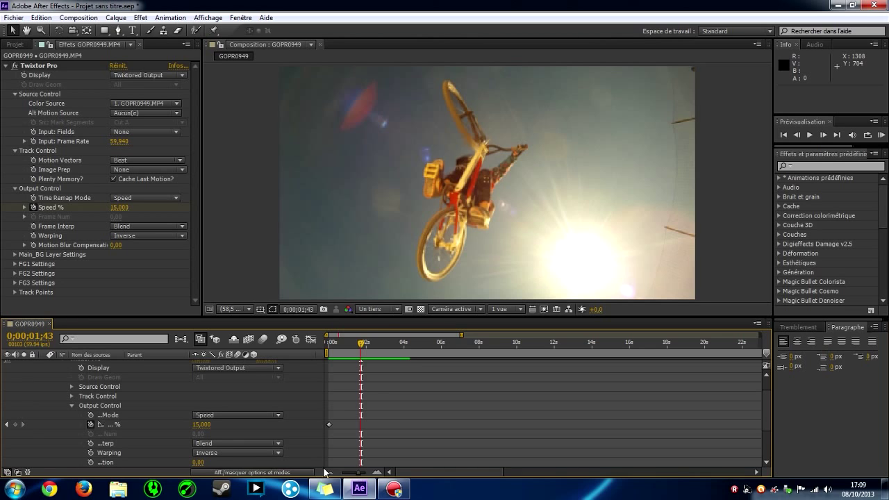
click(16, 425)
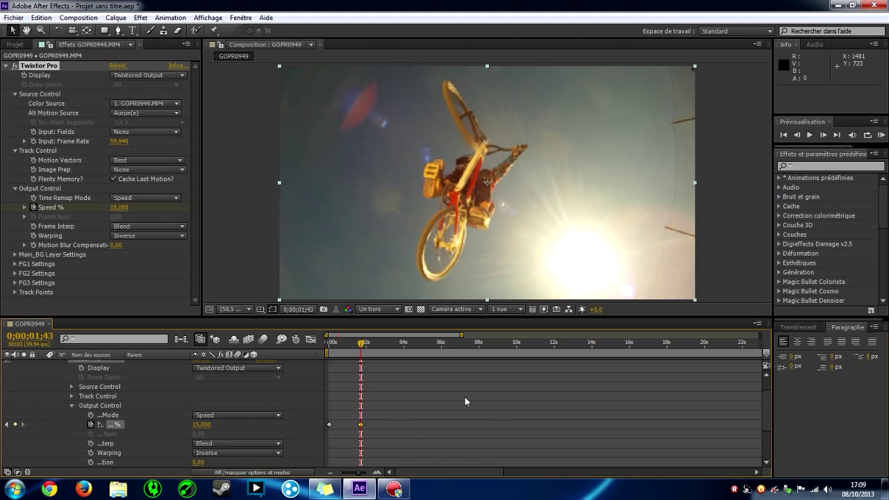
- Set Twixtor Pro's Speed % to 100 at about 3 seconds to create the return to normal speed
drag(361, 343, 384, 344)
click(202, 425)
text(100)
key(Return)
- Return to the first frame and play a RAM preview of the slow-motion ramp
drag(341, 349, 328, 344)
click(883, 136)
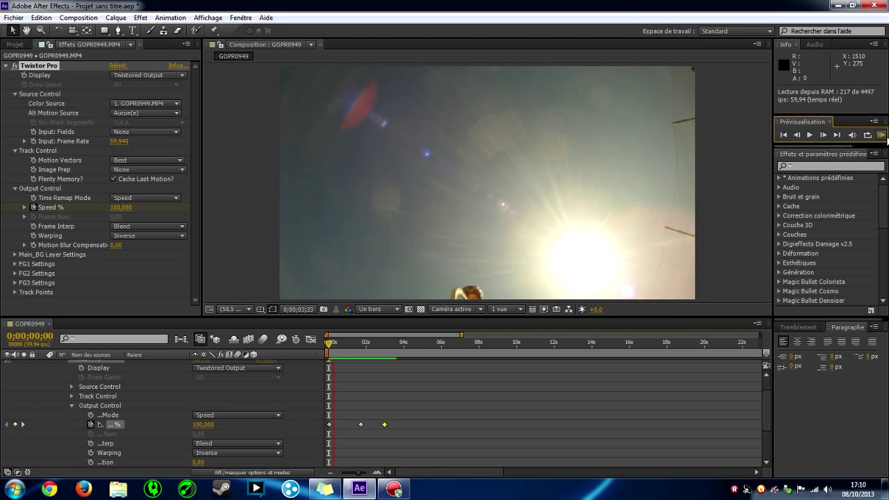
click(423, 340)
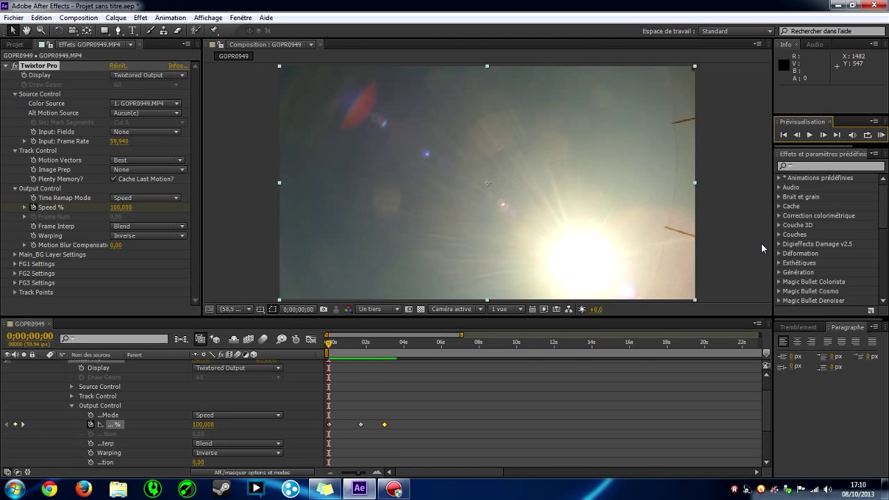